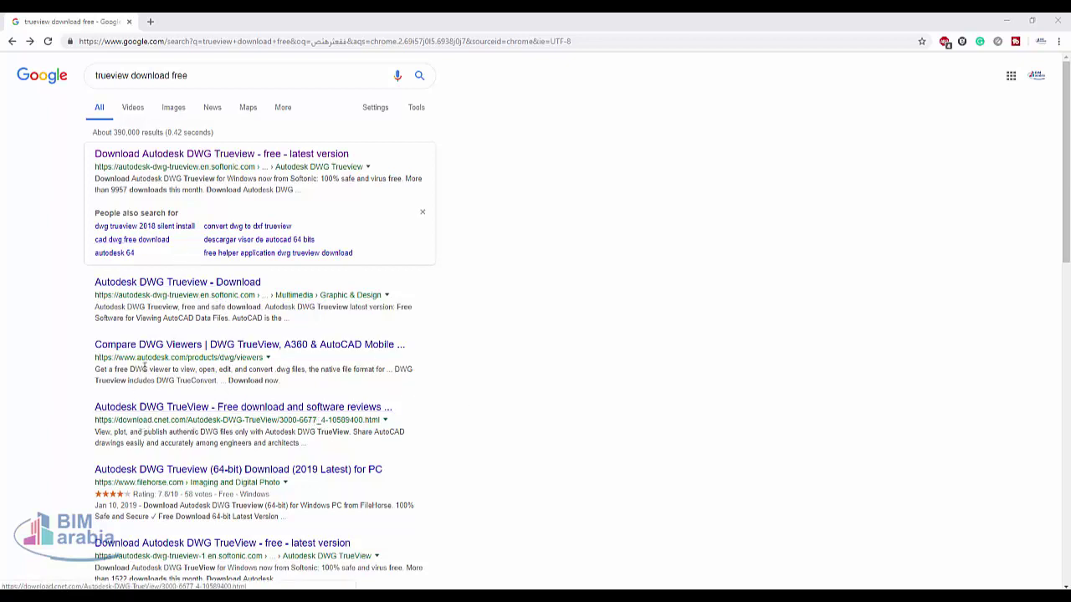
Step: Go to the Autodesk 'Compare DWG Viewers | DWG TrueView' result from the 'trueview download free' search
left_click(199, 356)
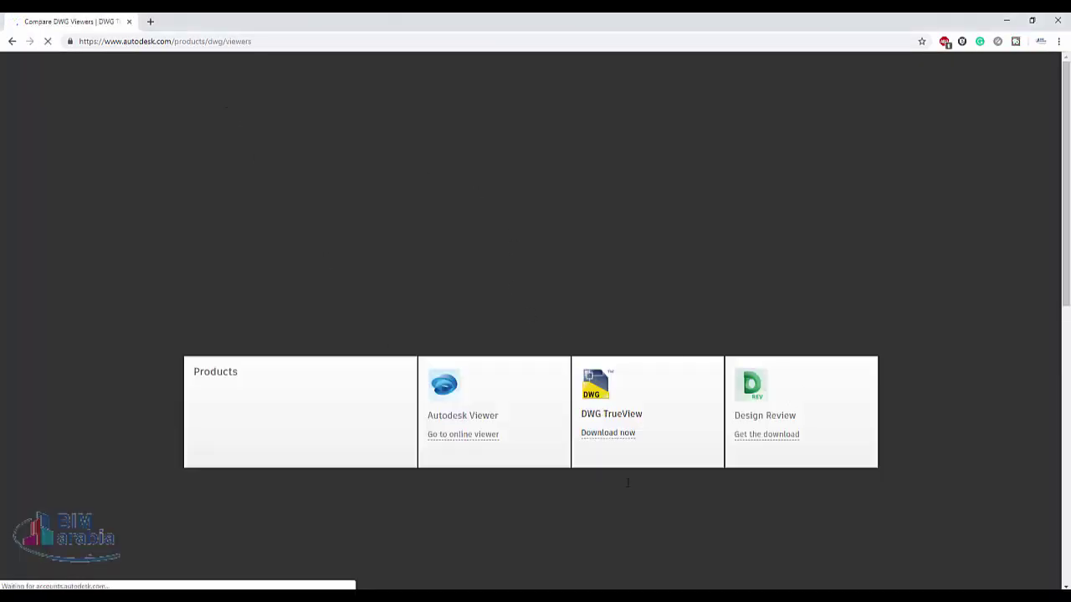
Step: Review the DWG viewer comparison table, then bring up options for the TrueView 'Download now' link
scroll(337, 344, "down", 3)
scroll(318, 276, "up", 1)
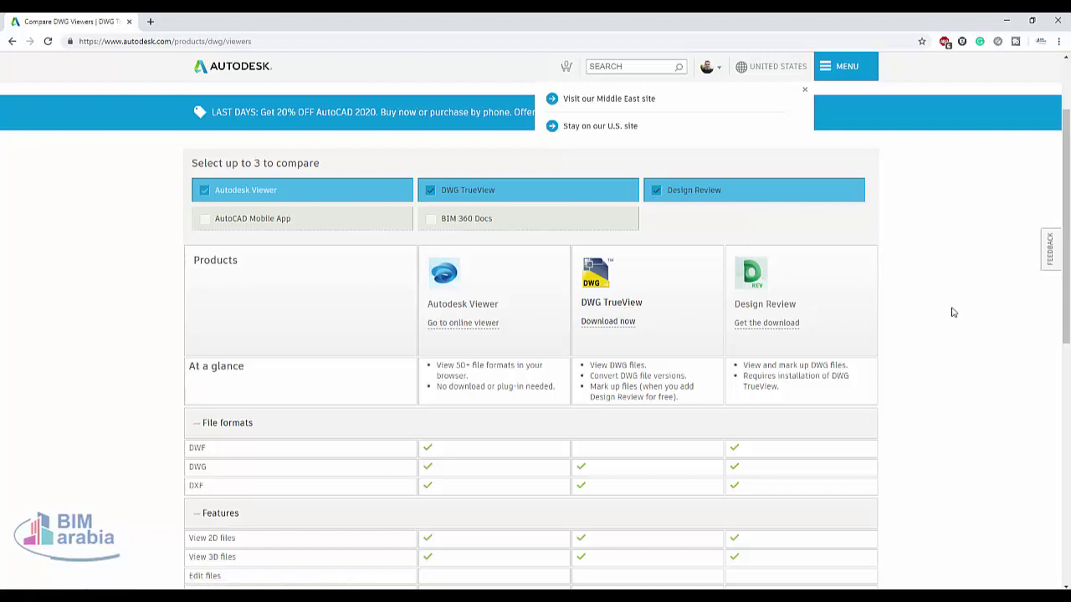
scroll(569, 383, "down", 2)
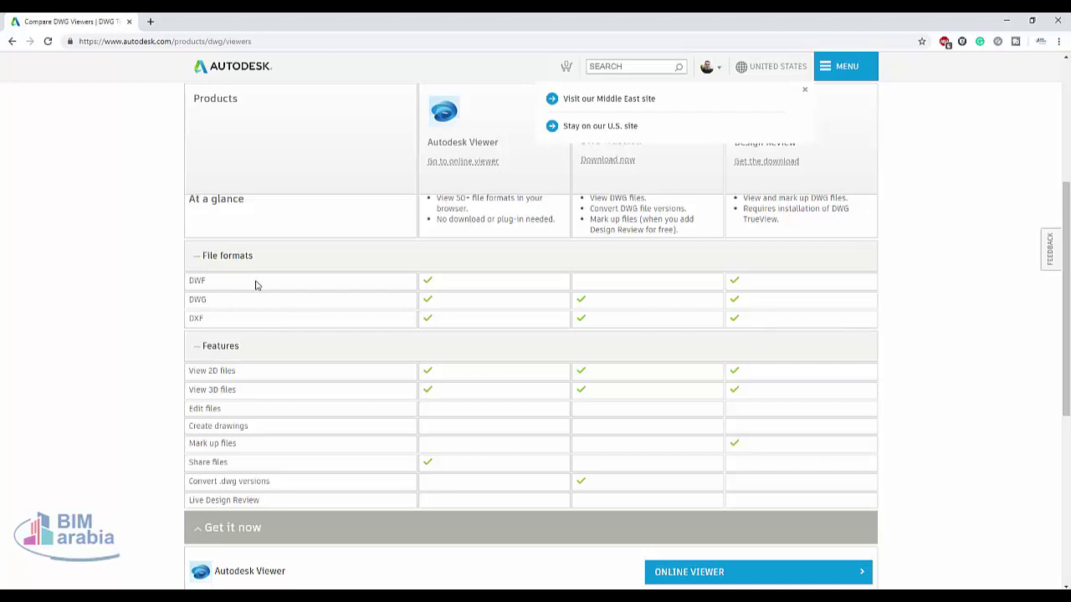
scroll(262, 309, "up", 3)
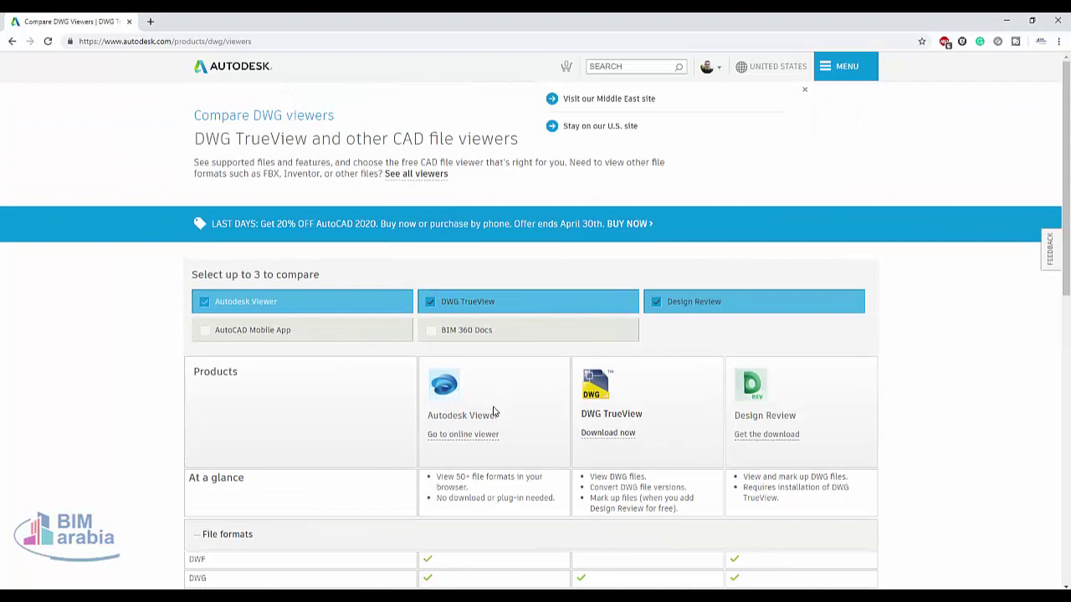
right_click(622, 436)
Step: Download and save the Windows 64-bit English DWG TrueView 2020 installer from a new download tab
left_click(663, 441)
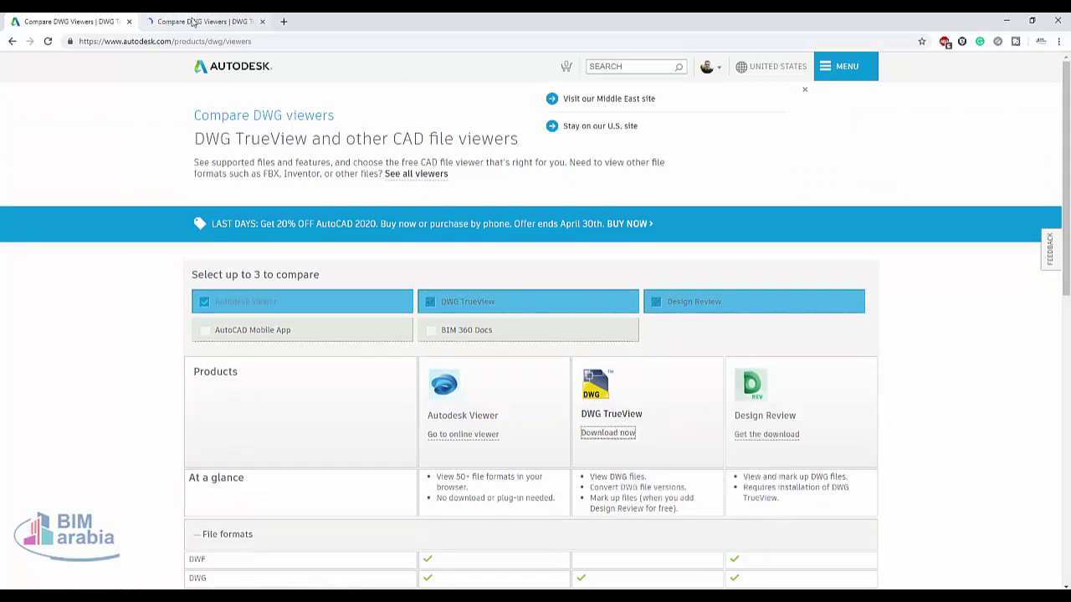
left_click(191, 22)
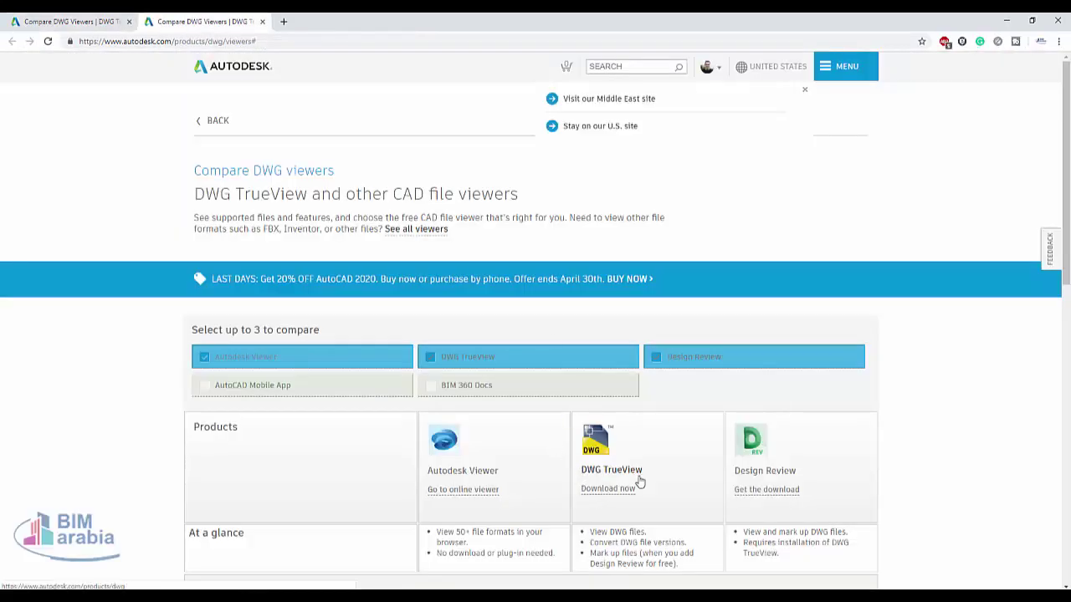
left_click(624, 493)
left_click(449, 309)
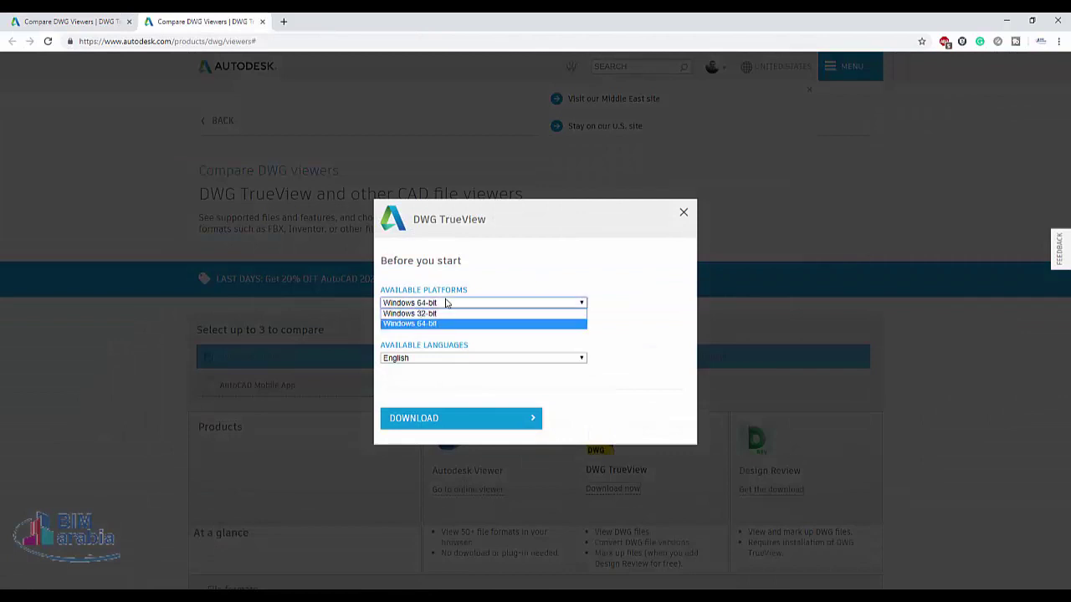
left_click(426, 324)
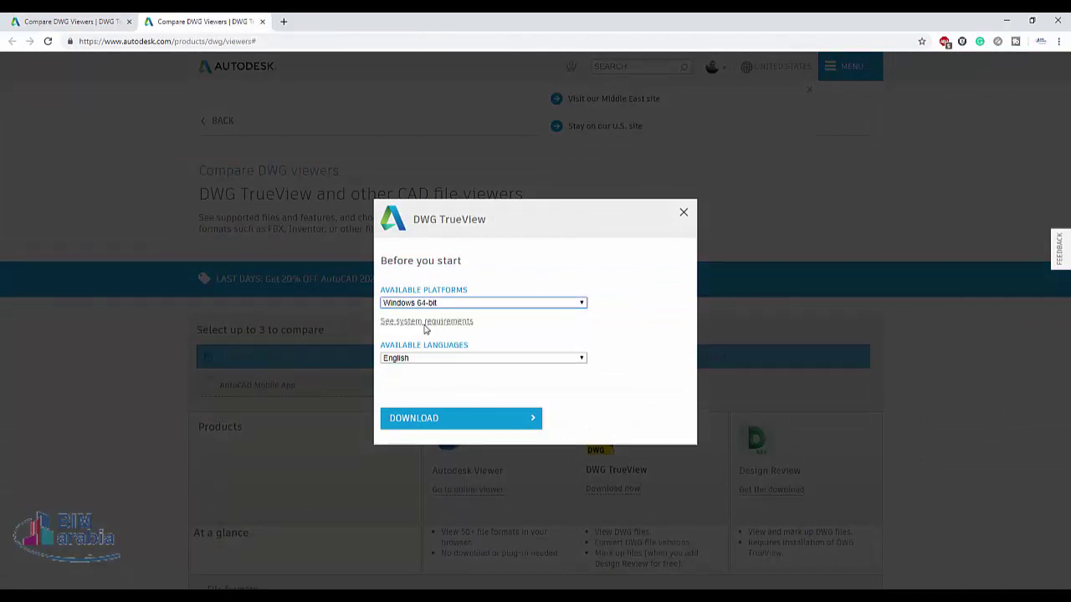
left_click(430, 420)
left_click(382, 315)
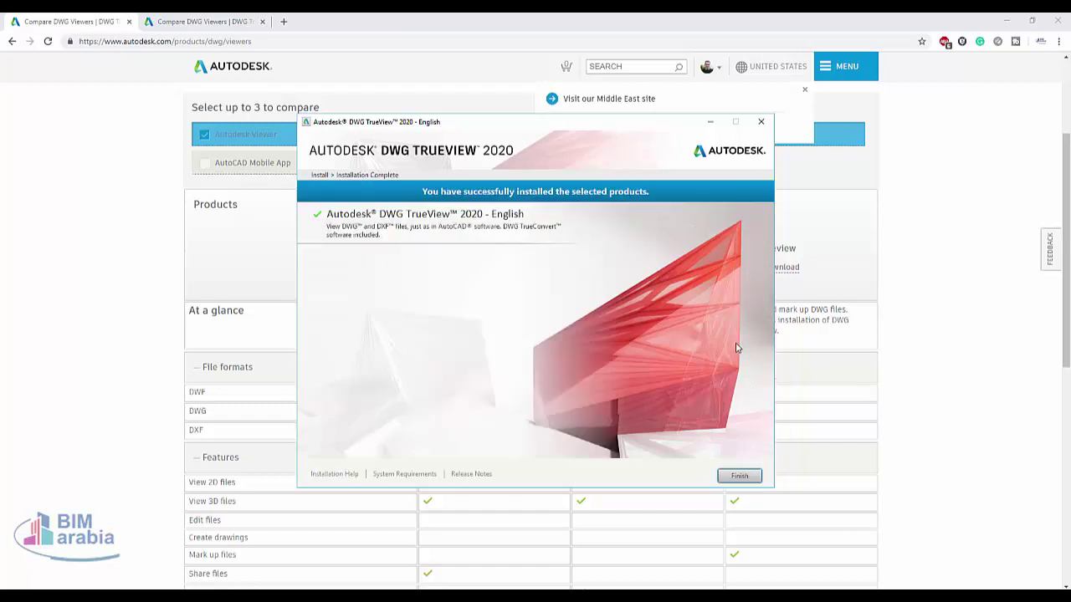
Step: Finish the installation, decline the restart, and launch DWG TrueView 2020 from Recently added
left_click(735, 475)
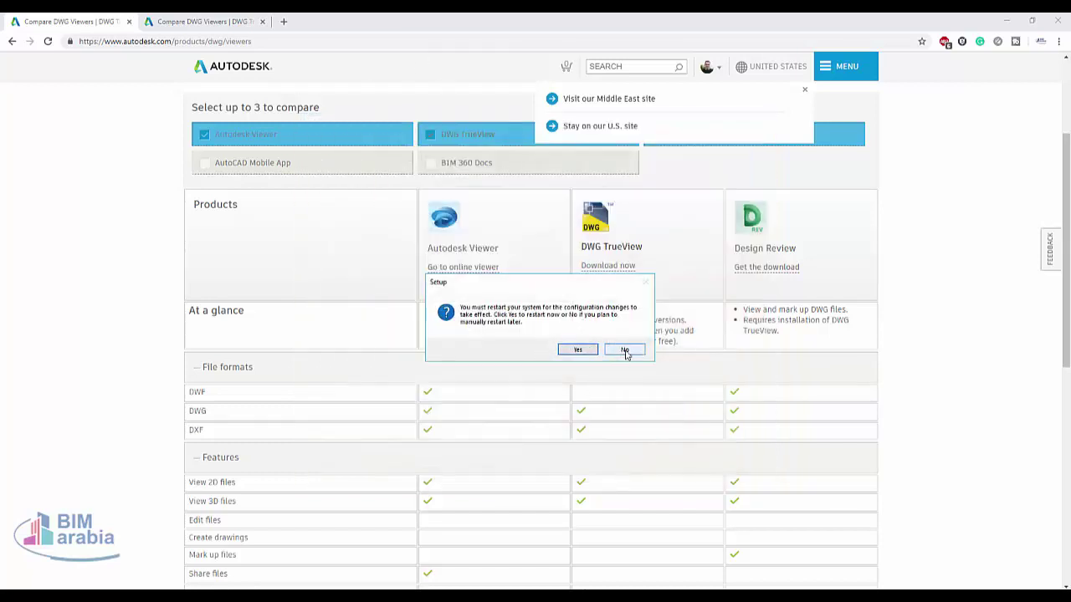
left_click(624, 352)
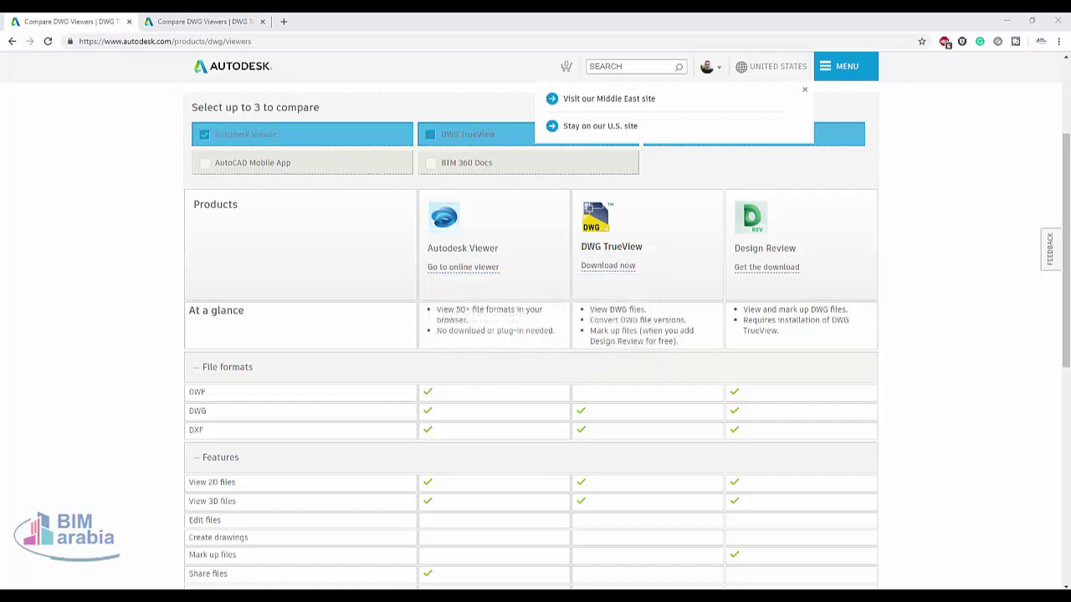
key("super")
left_click(117, 276)
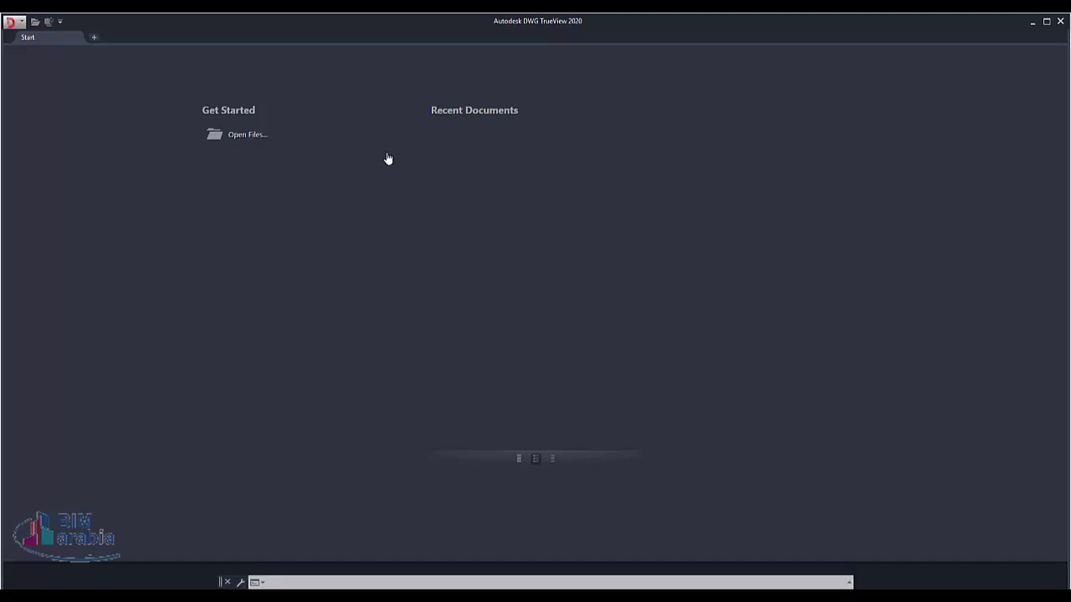
Step: Open Floor Plan Sample 333.dwg from Documents, accepting the student-version plot stamp warning
scroll(517, 365, "down", 5)
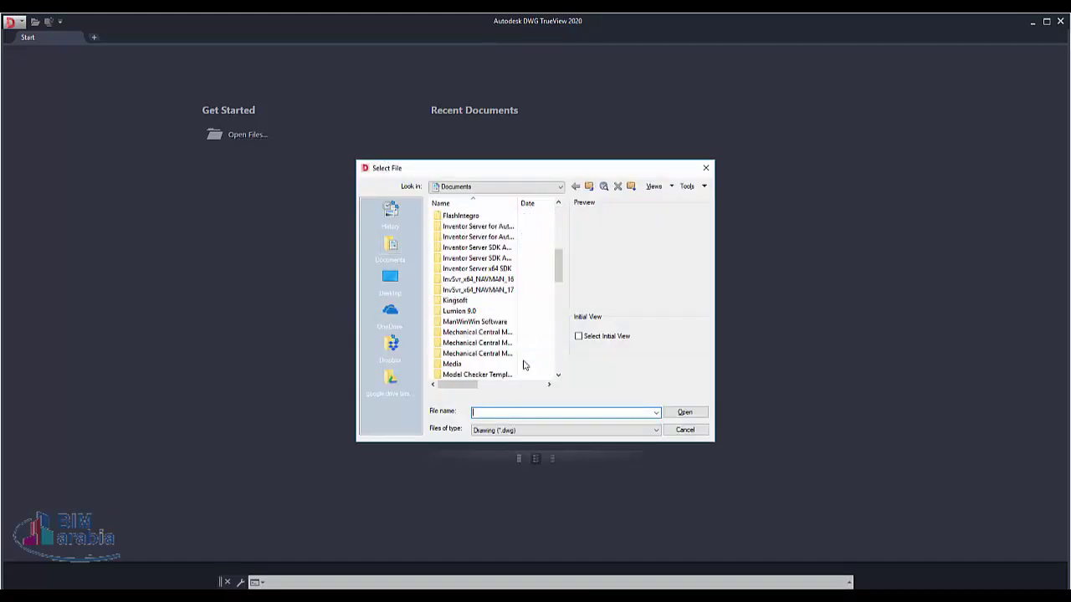
scroll(524, 364, "down", 5)
scroll(524, 365, "down", 5)
left_click(478, 355)
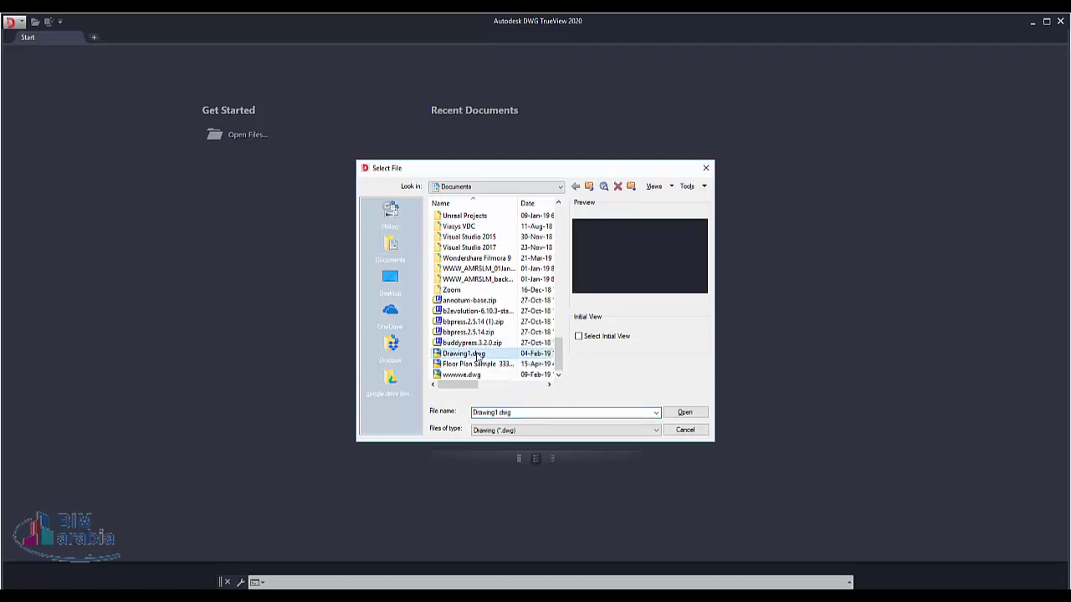
left_click(471, 374)
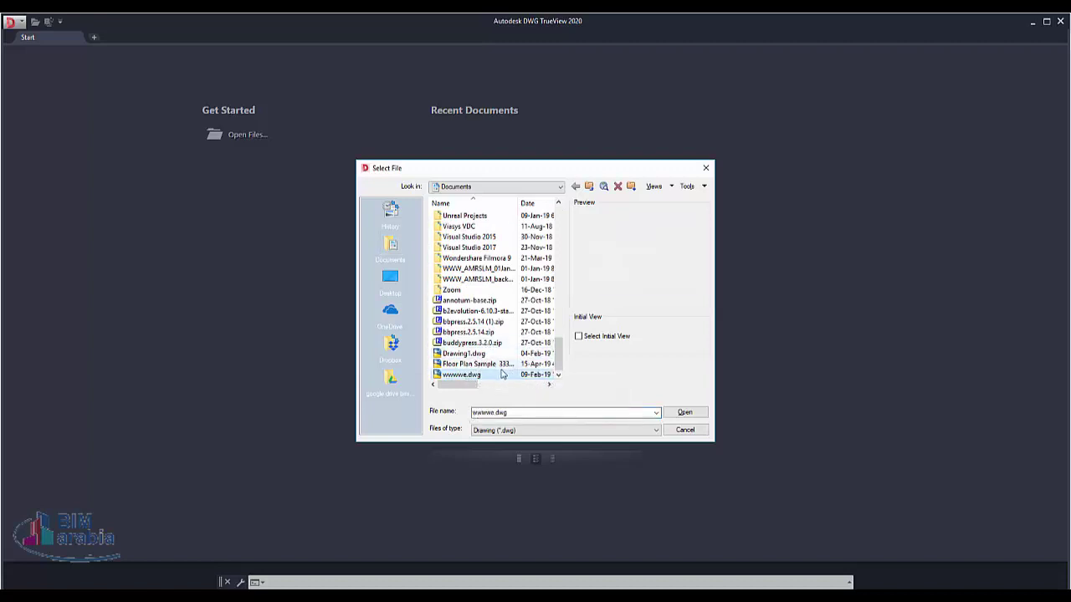
left_click(488, 365)
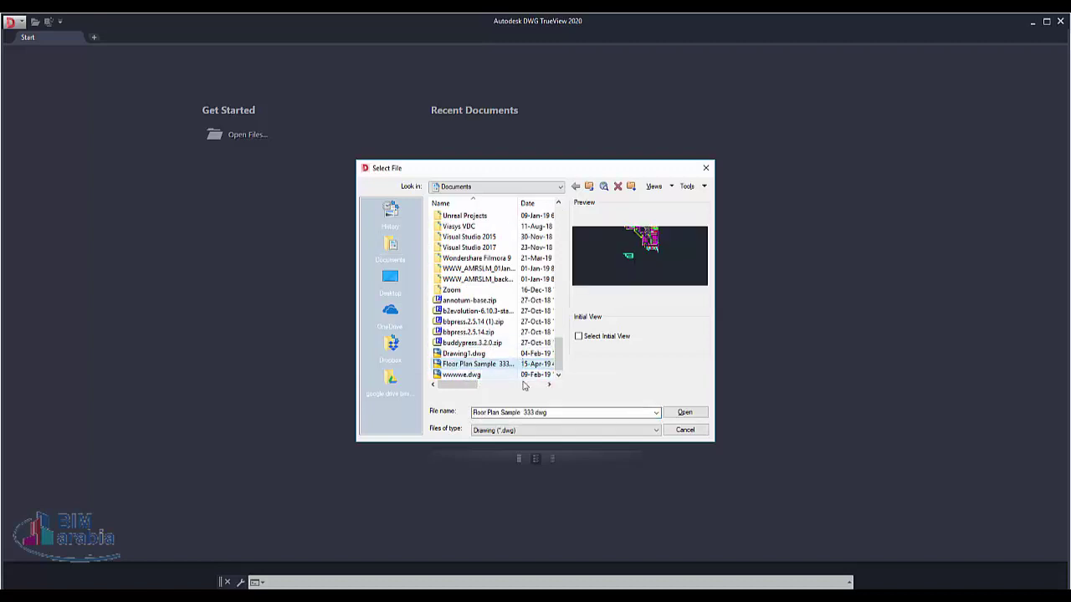
left_click(684, 415)
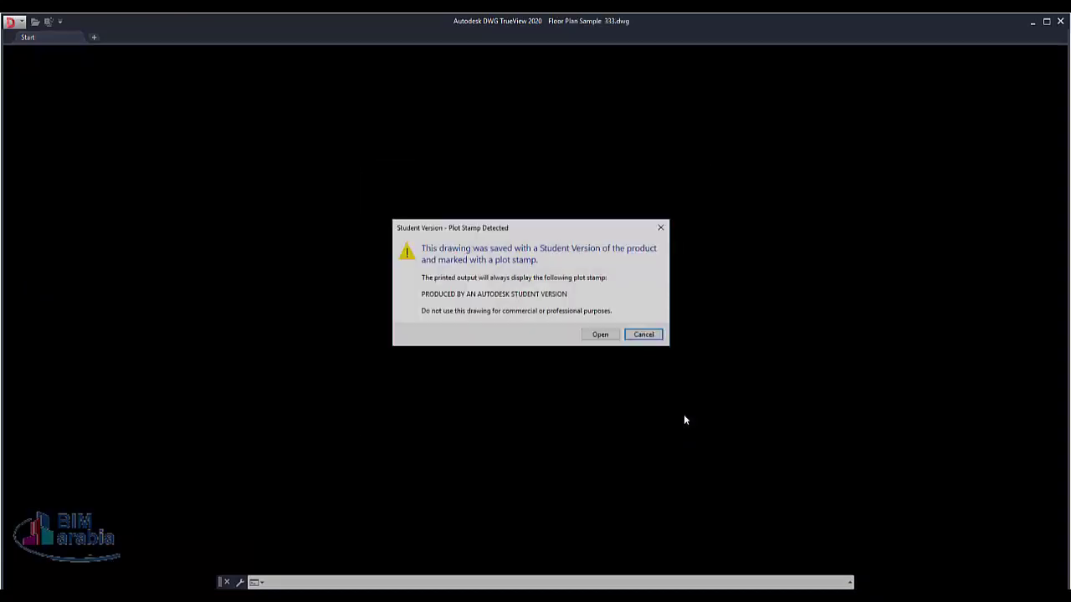
left_click(597, 333)
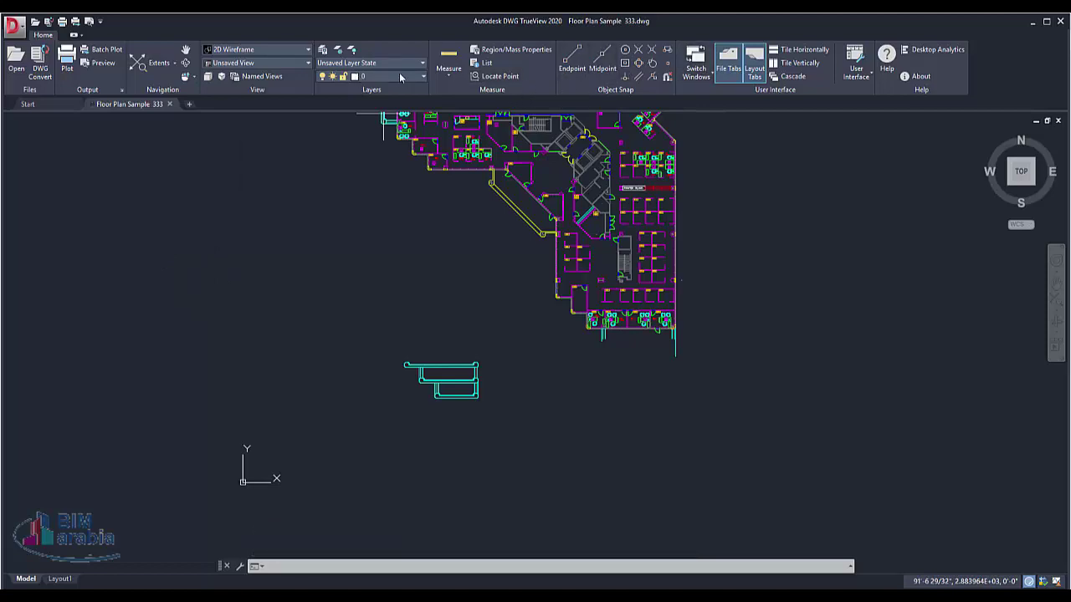
Step: Zoom into the floor plan, cancel the pending command, and show the application menu
scroll(519, 222, "up", 6)
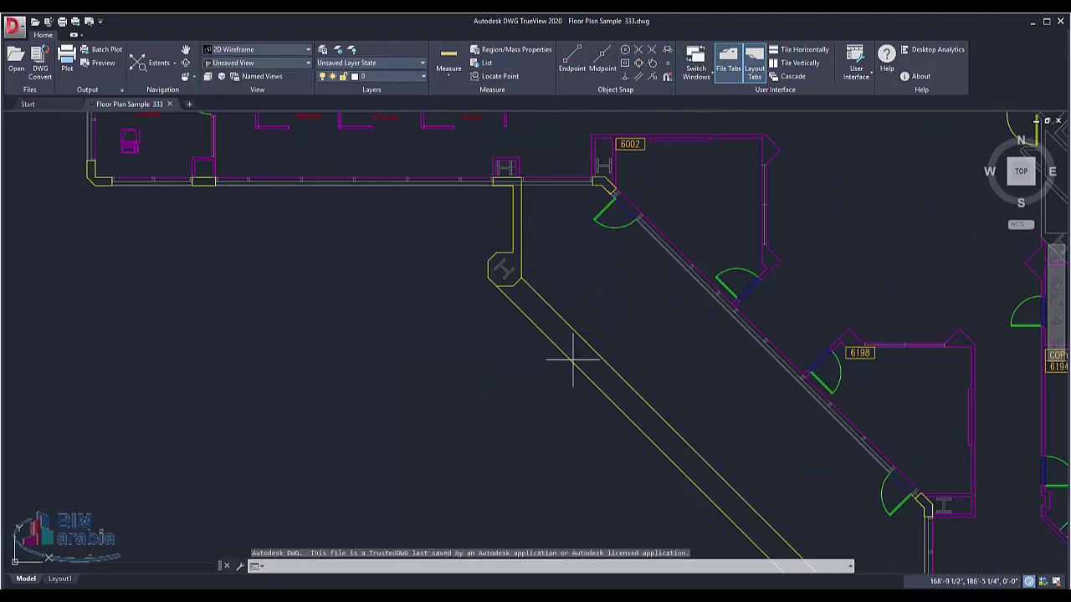
key("Escape")
key("Escape")
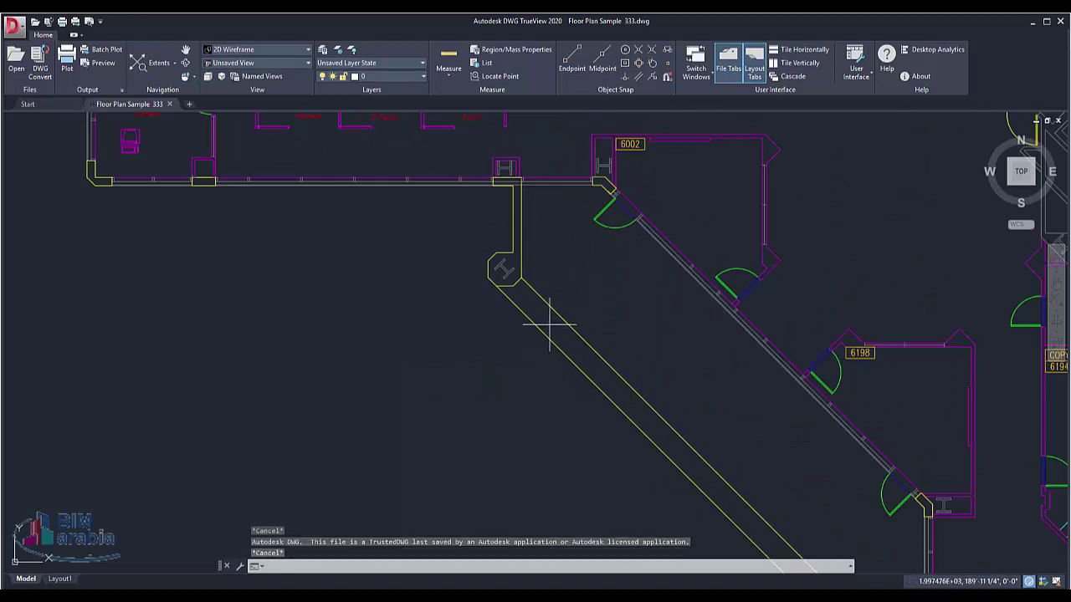
key("Escape")
key("Escape")
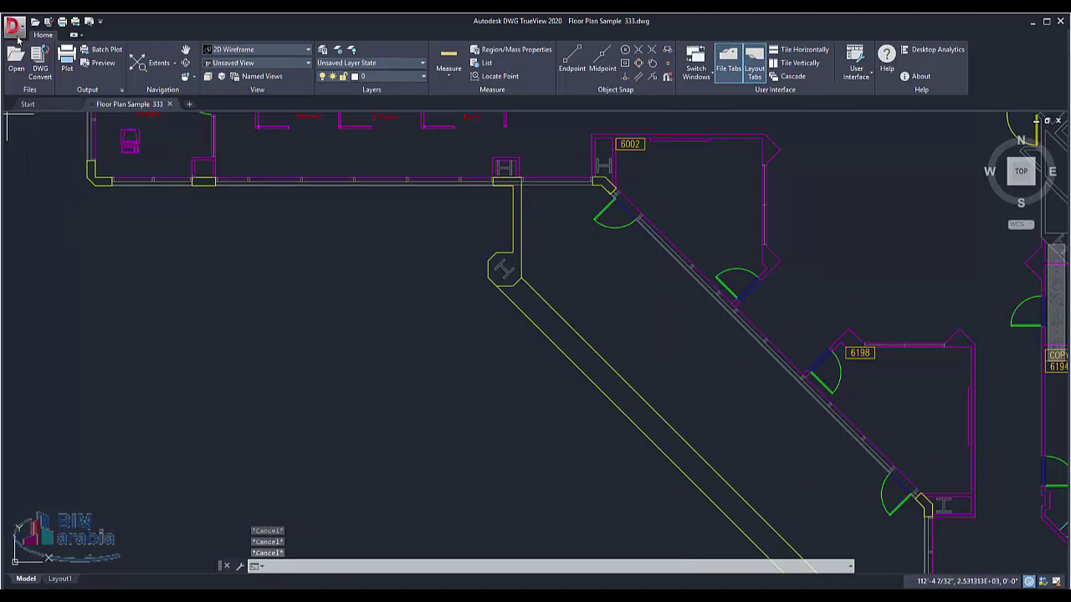
left_click(14, 26)
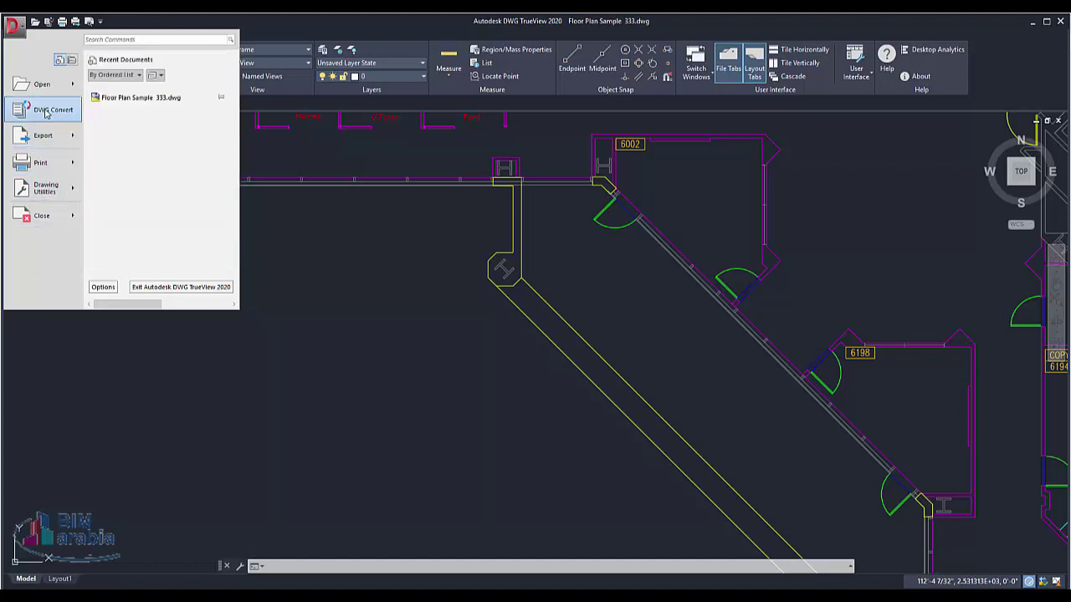
Step: Start DWG Convert with Convert to 2004 (in-place) and add Drawing1.dwg, wwwwe.dwg and Floor Plan Sample 333.dwg
left_click(50, 110)
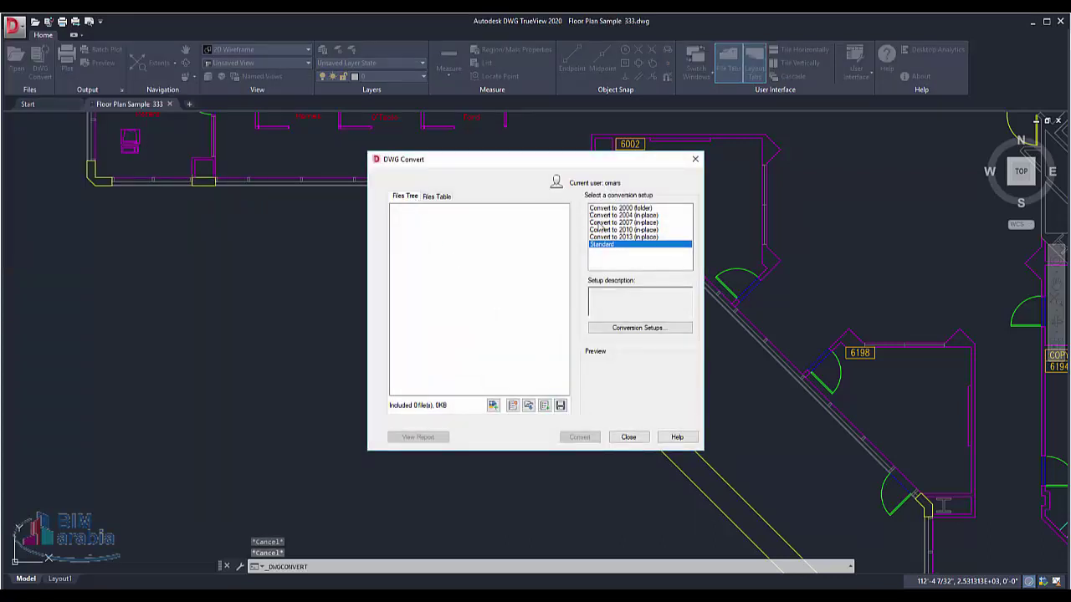
left_click(641, 210)
left_click(638, 216)
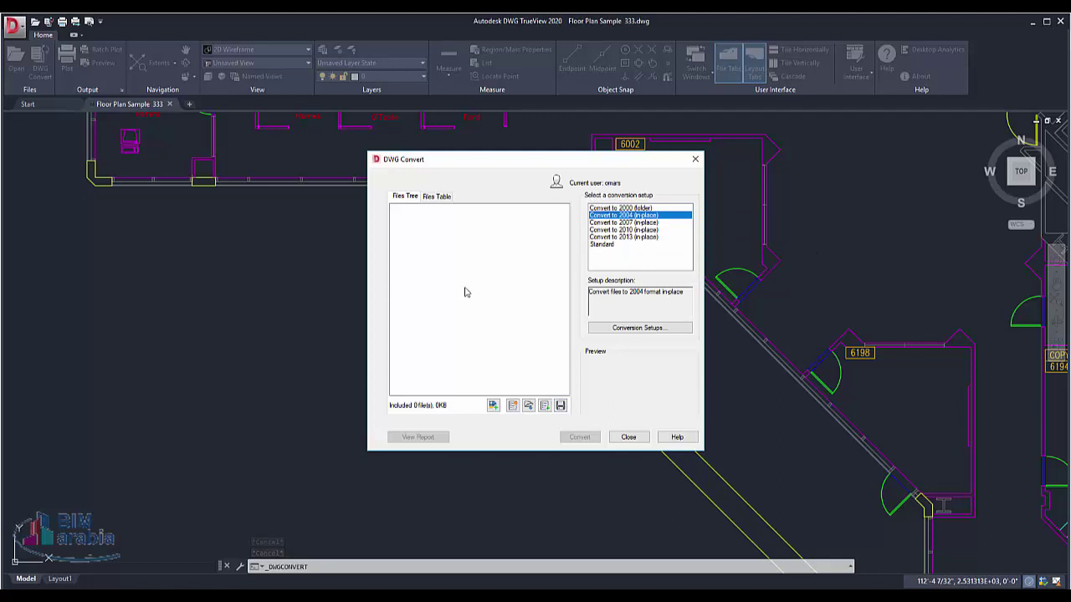
left_click(494, 405)
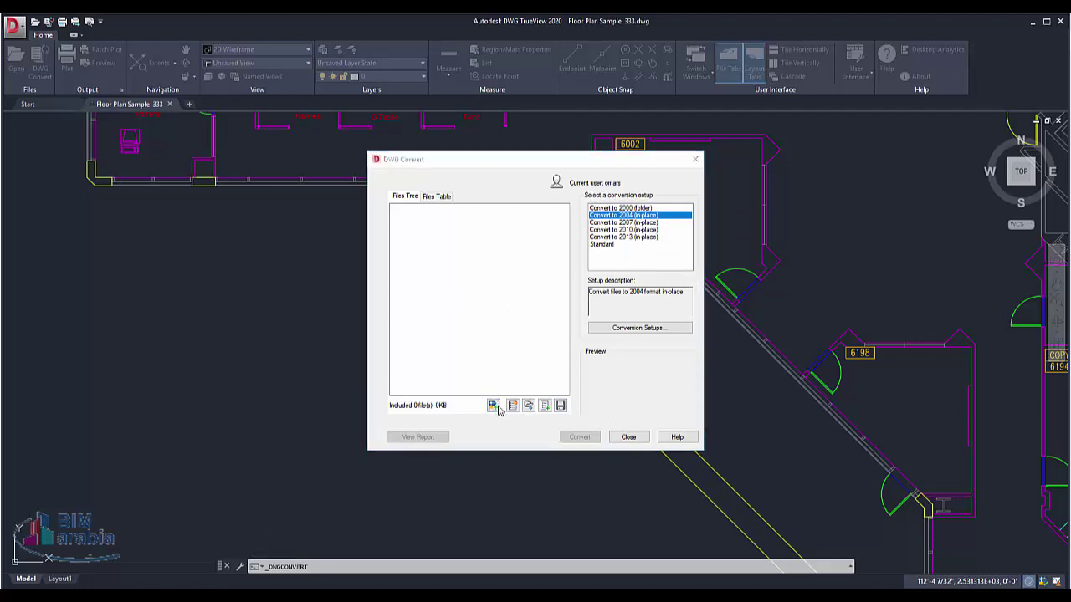
scroll(512, 339, "down", 10)
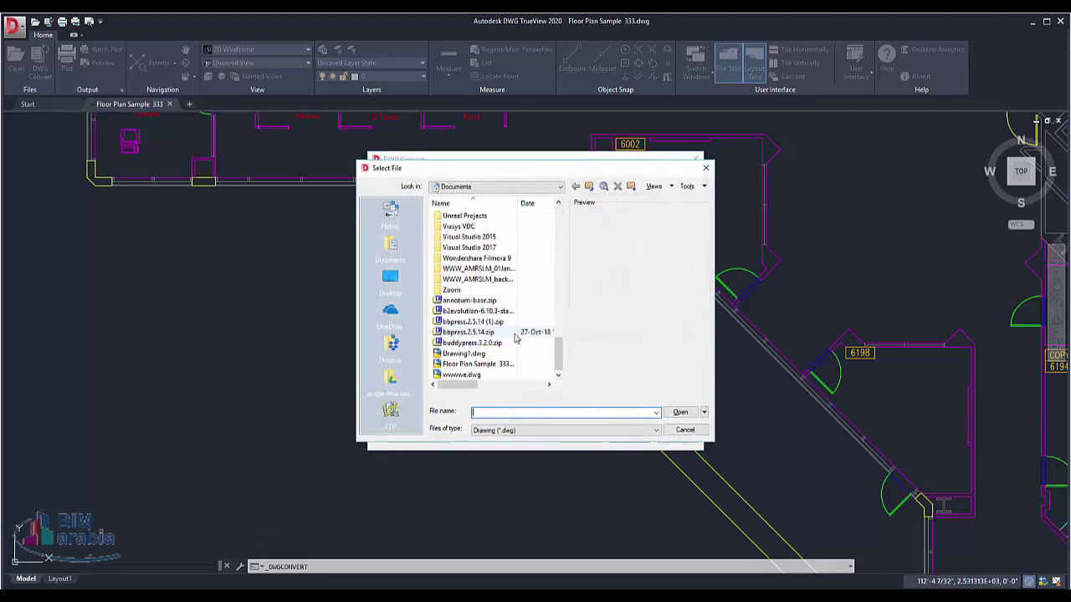
left_click(467, 353)
left_click(462, 374, "shift")
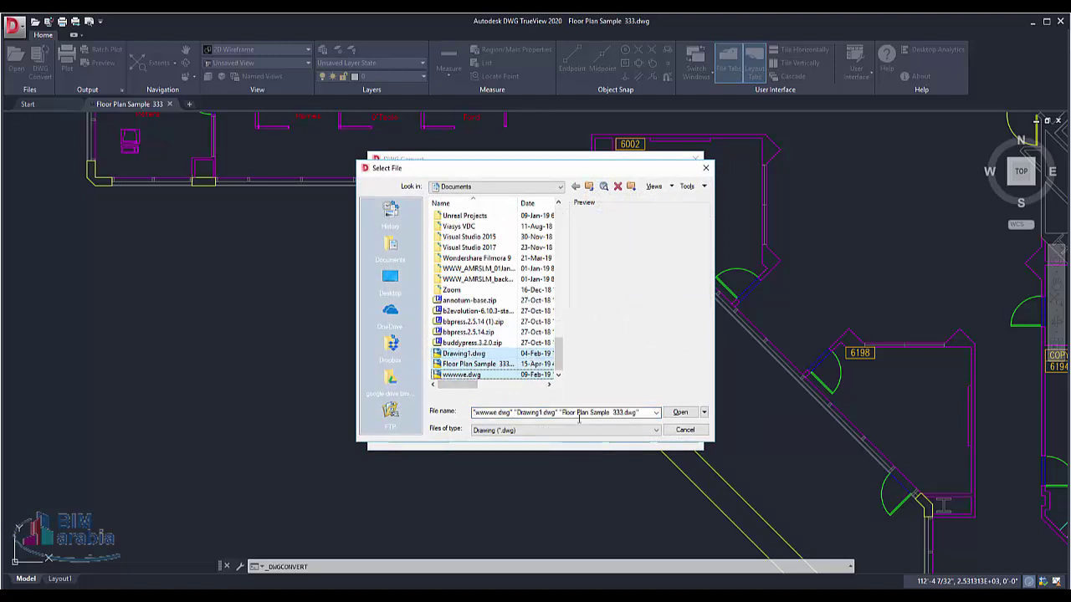
left_click(681, 412)
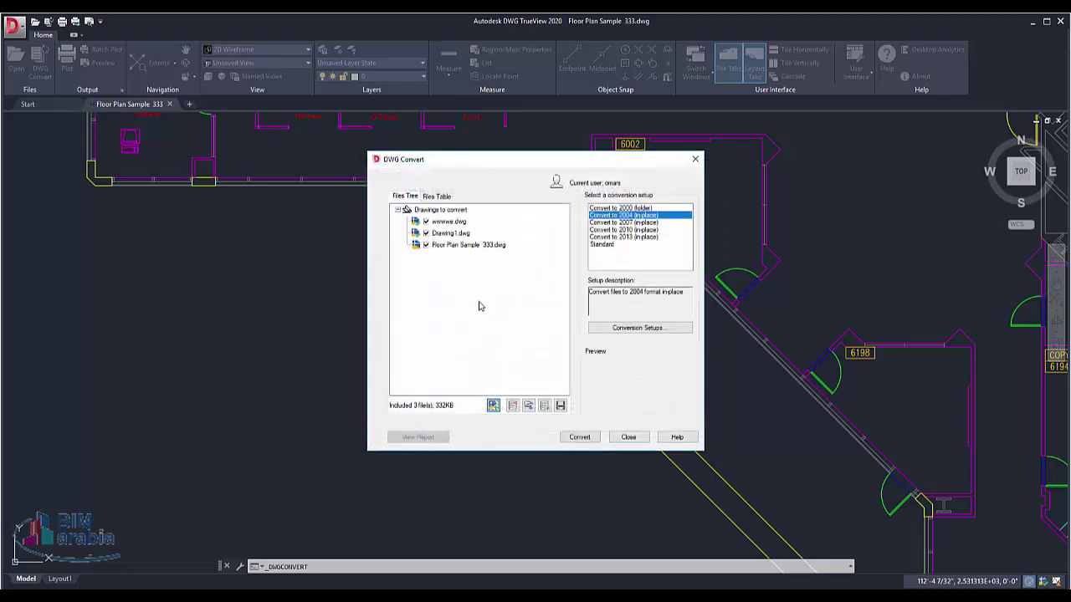
Step: Preview the 2000 and 2007 setups, keep Convert to 2004 (in-place), and show Conversion Setups
left_click(629, 208)
left_click(629, 222)
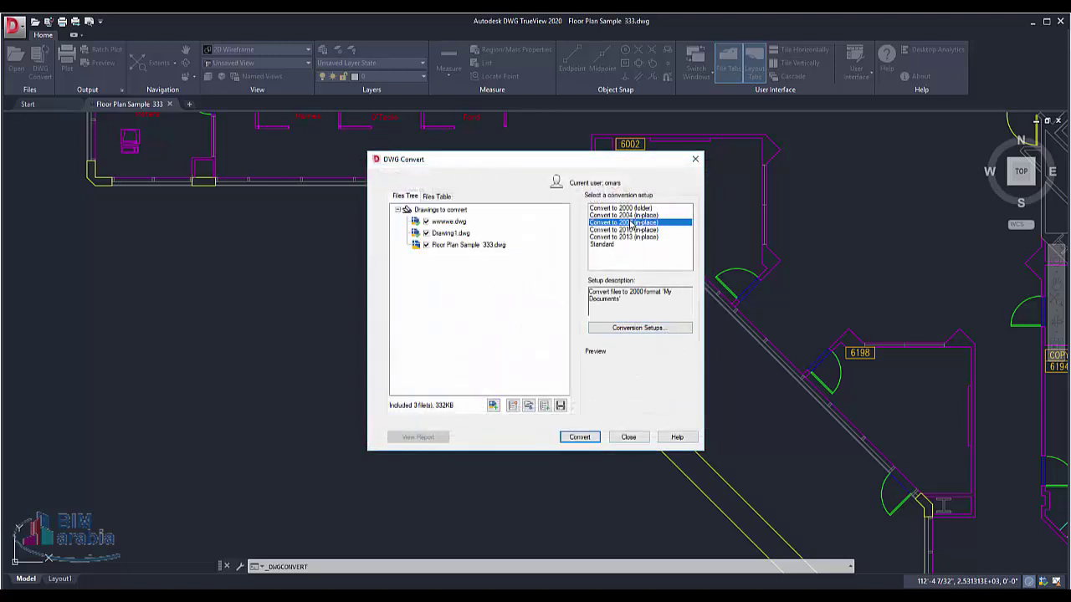
left_click(631, 216)
left_click(639, 328)
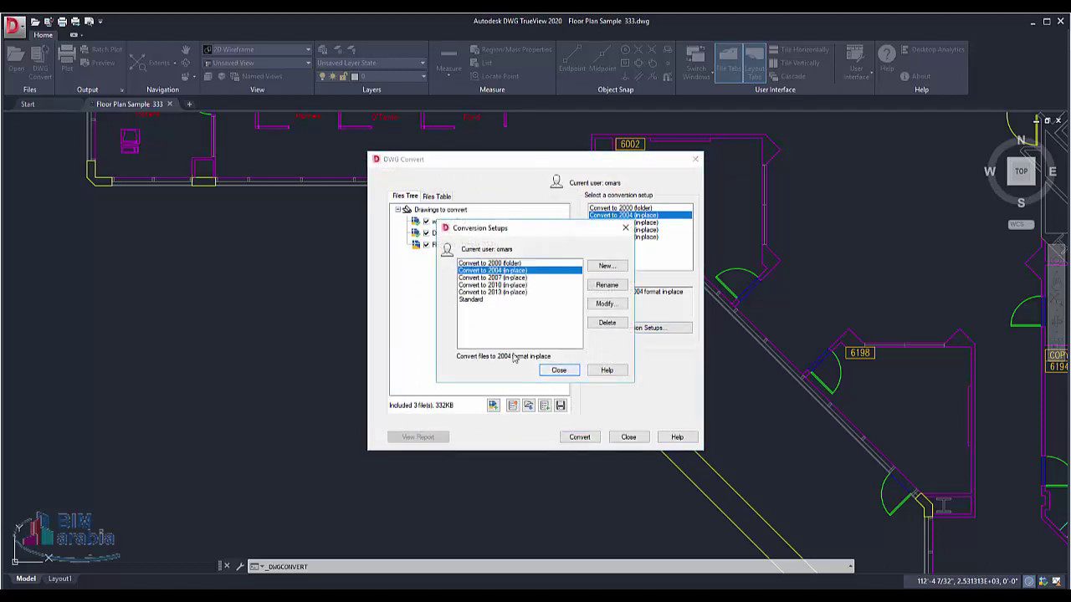
Step: Modify the 2004 in-place setup to check and fix errors, use plotter 'none', and bind external references
left_click(604, 304)
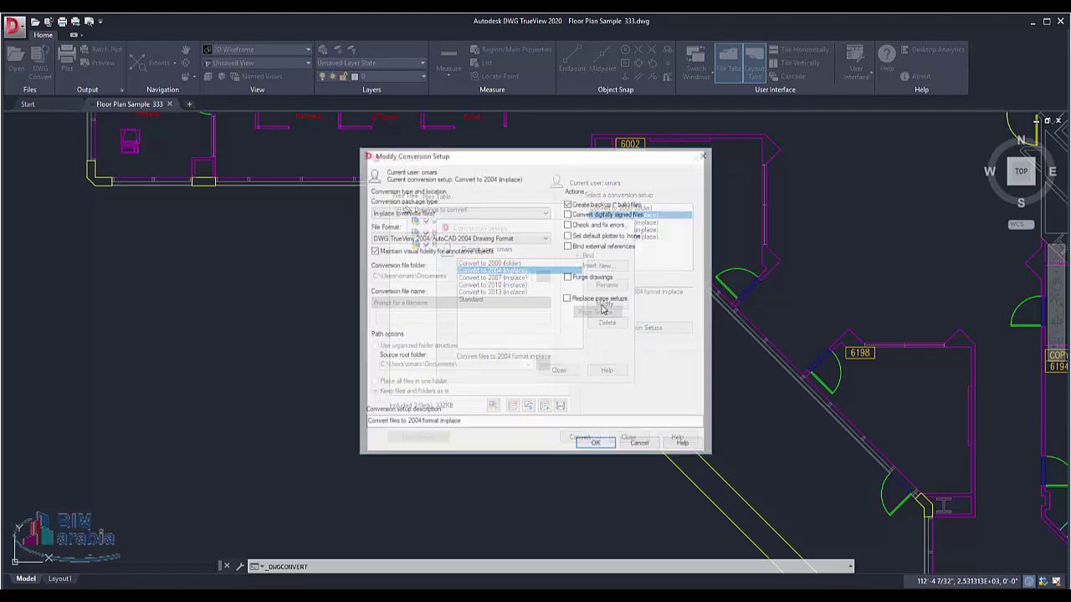
left_click(427, 213)
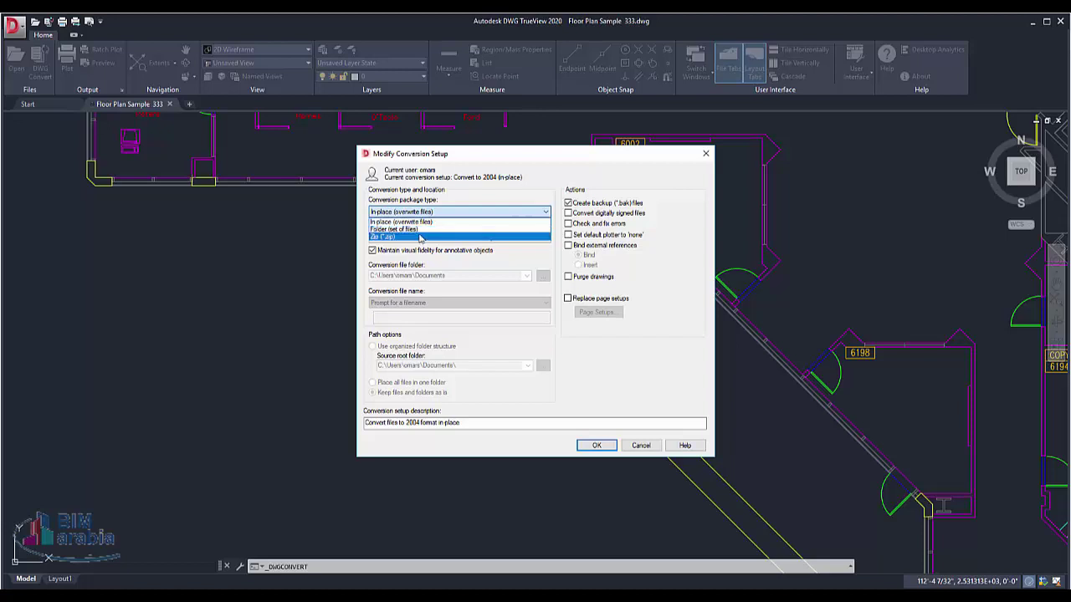
left_click(565, 179)
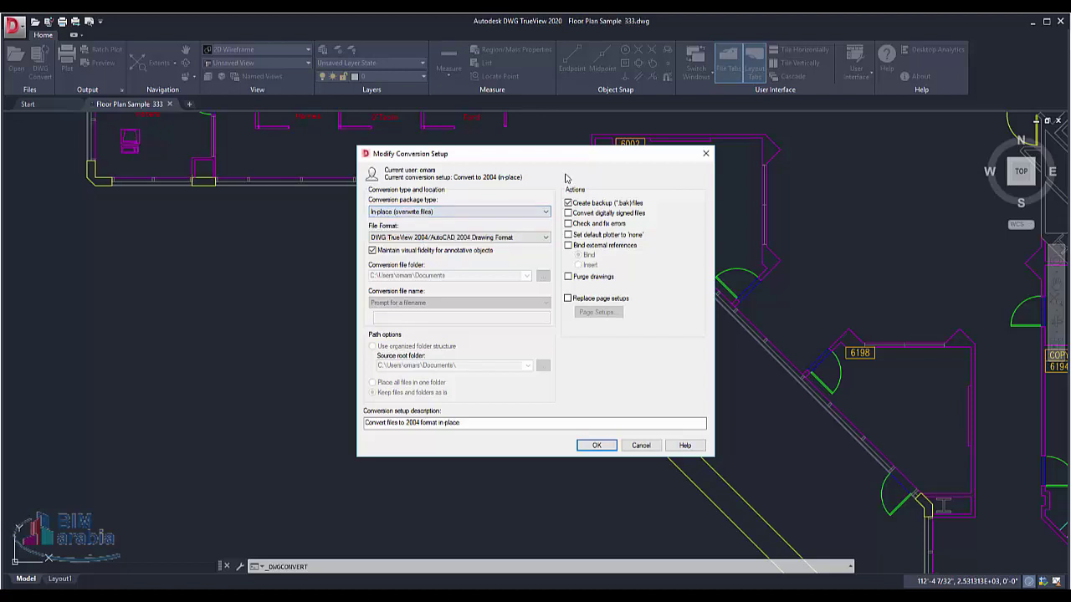
left_click(499, 240)
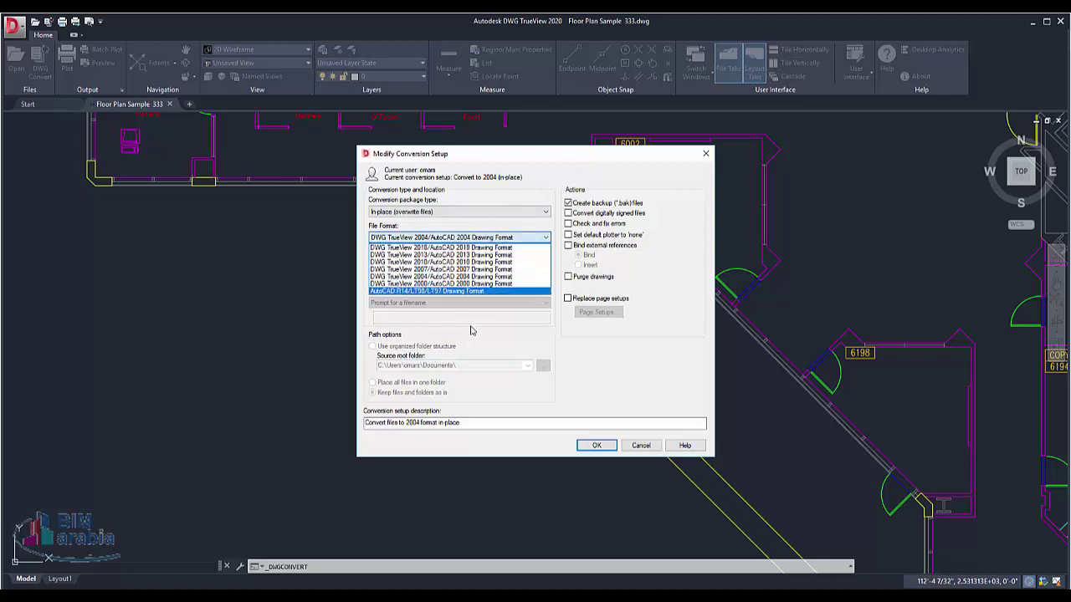
left_click(361, 327)
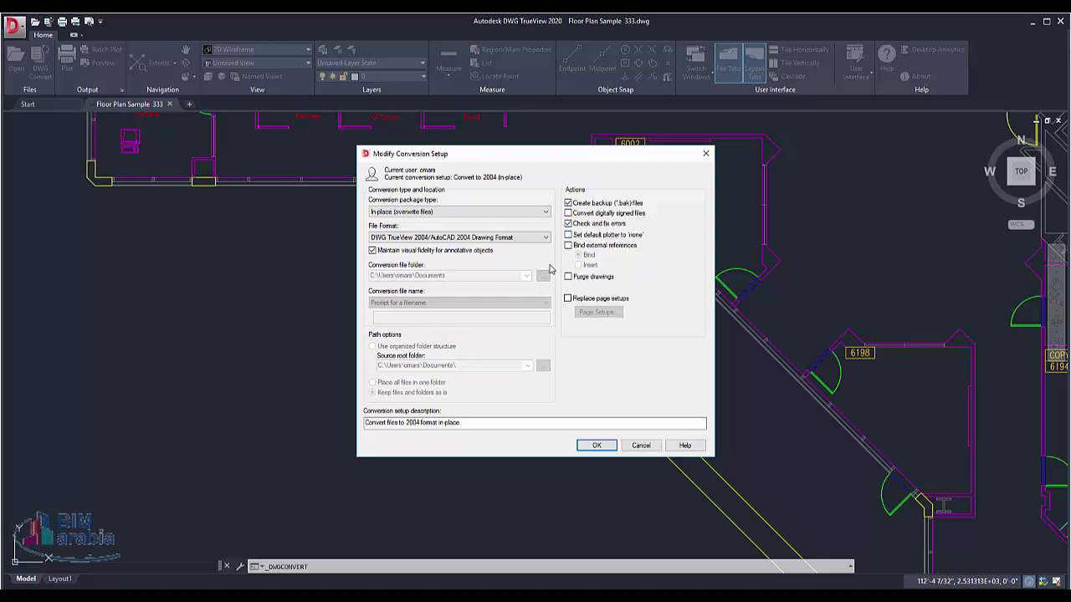
left_click(632, 237)
left_click(611, 246)
left_click(638, 446)
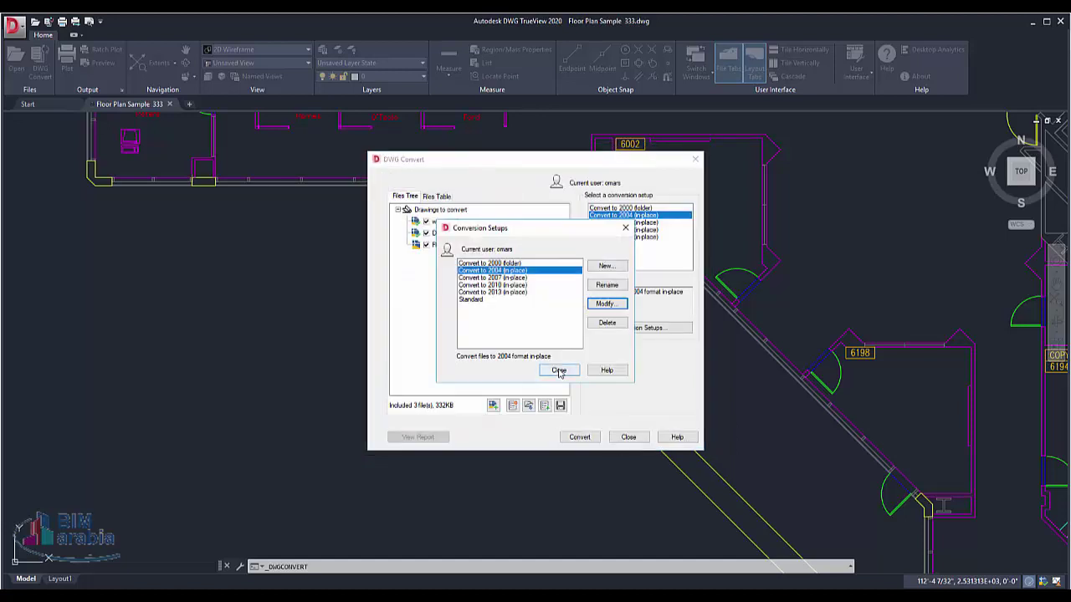
Step: Close Conversion Setups to return to DWG Convert with the three queued drawings
left_click(558, 370)
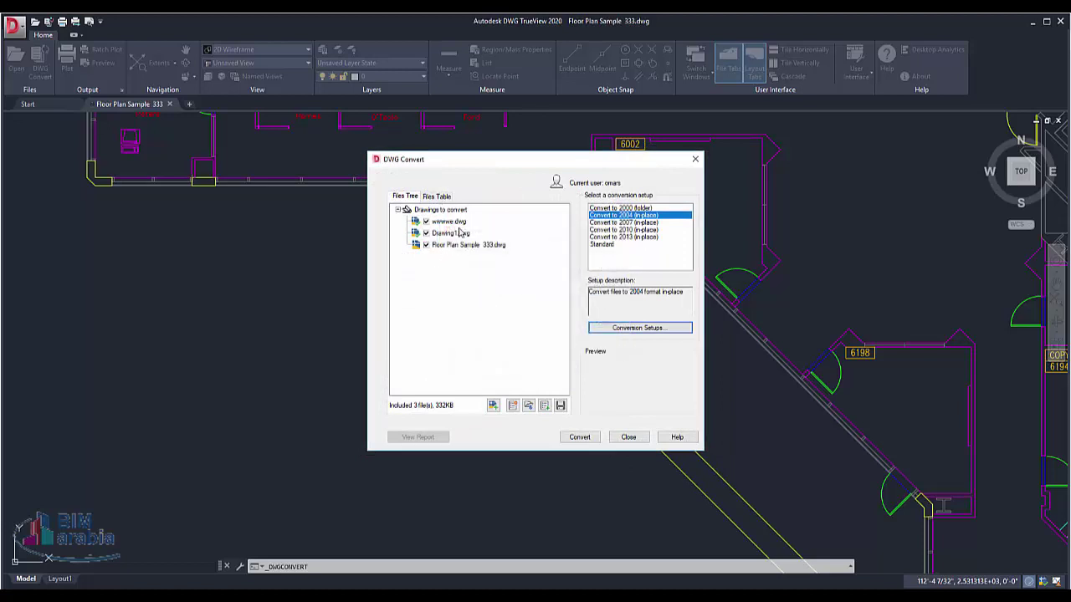